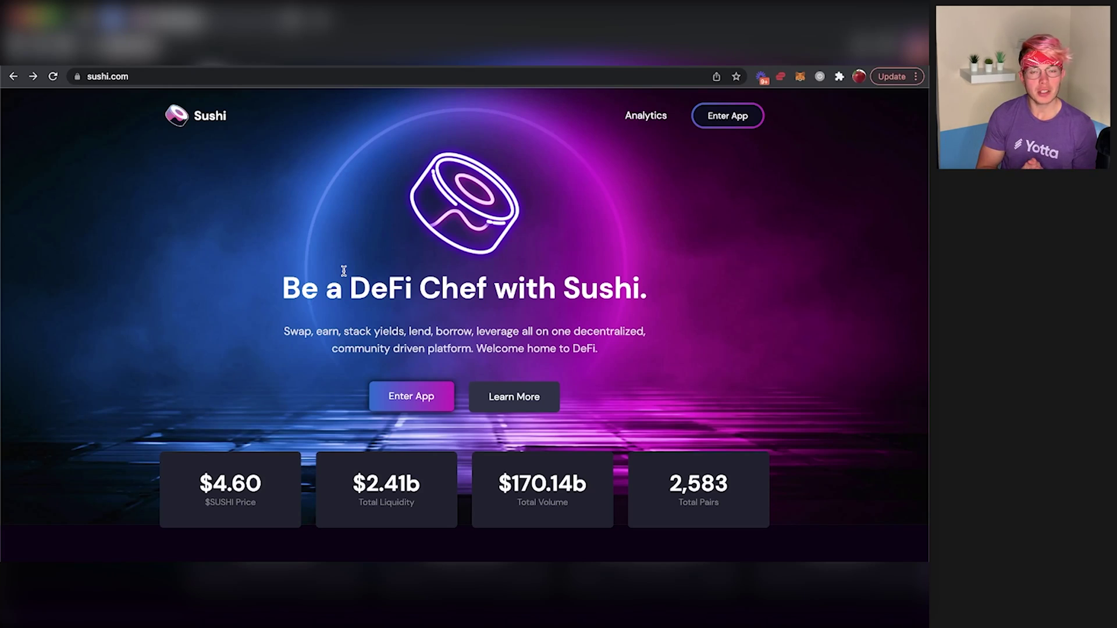
Step: Enter the Sushi app's ETH-to-SUSHI swap page and check the wallet's ETH balance
left_click(734, 129)
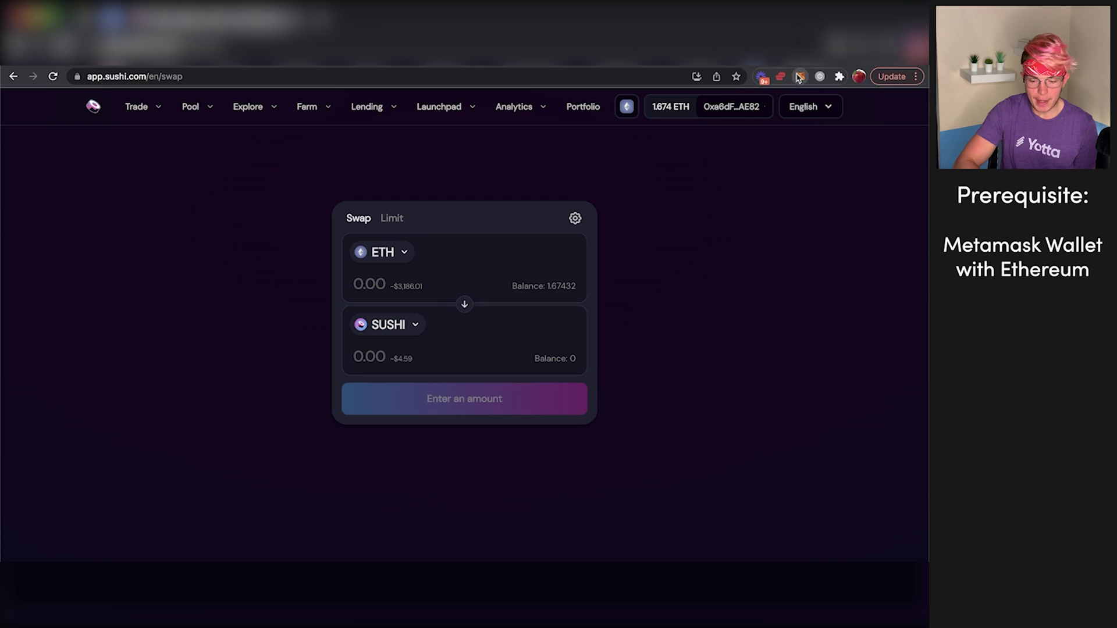
left_click(799, 76)
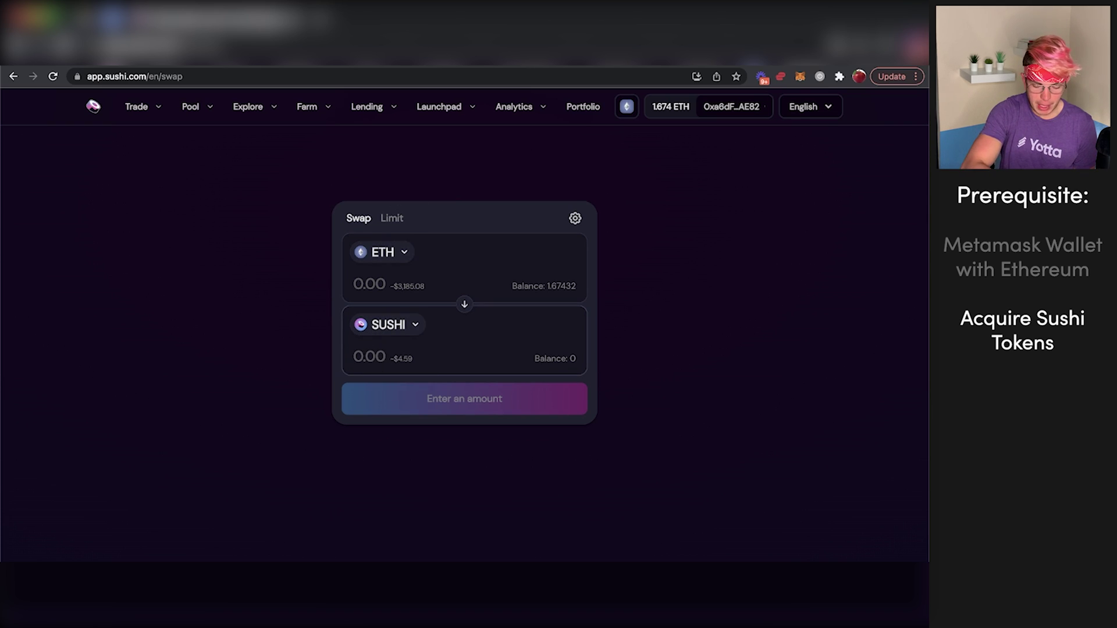
Step: Set up and confirm a swap buying 200 SUSHI for about 0.289216 ETH
type("200")
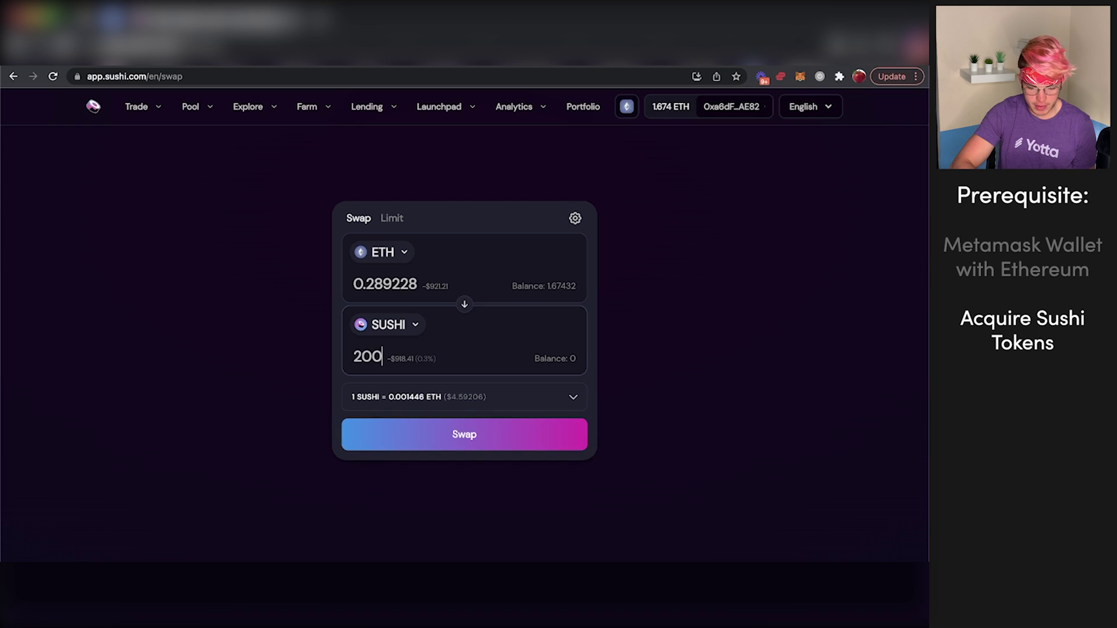
left_click(433, 435)
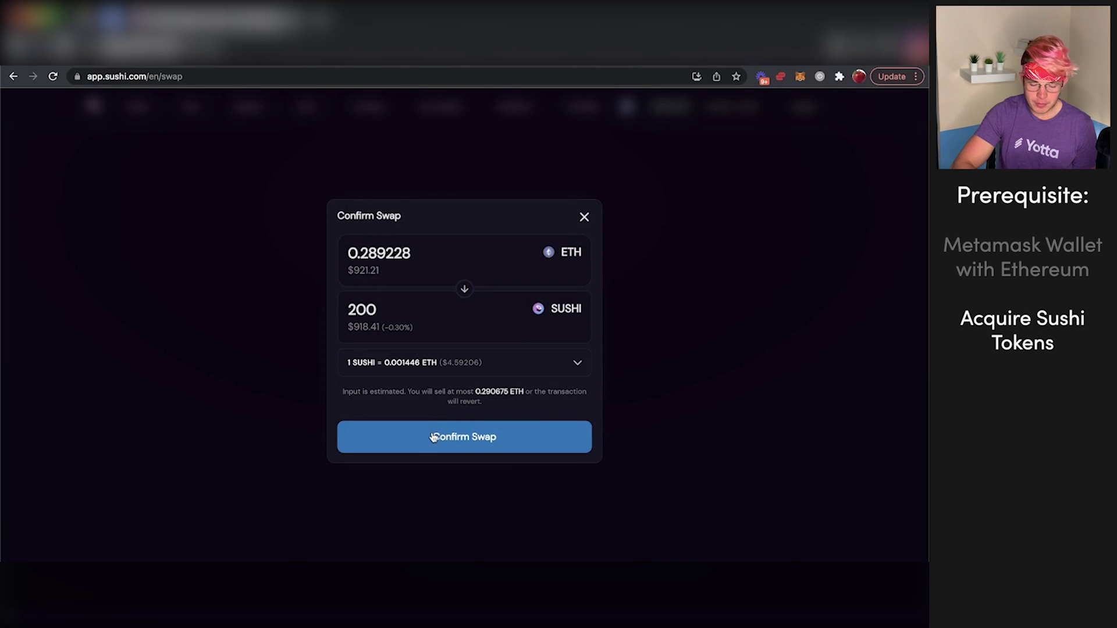
left_click(466, 438)
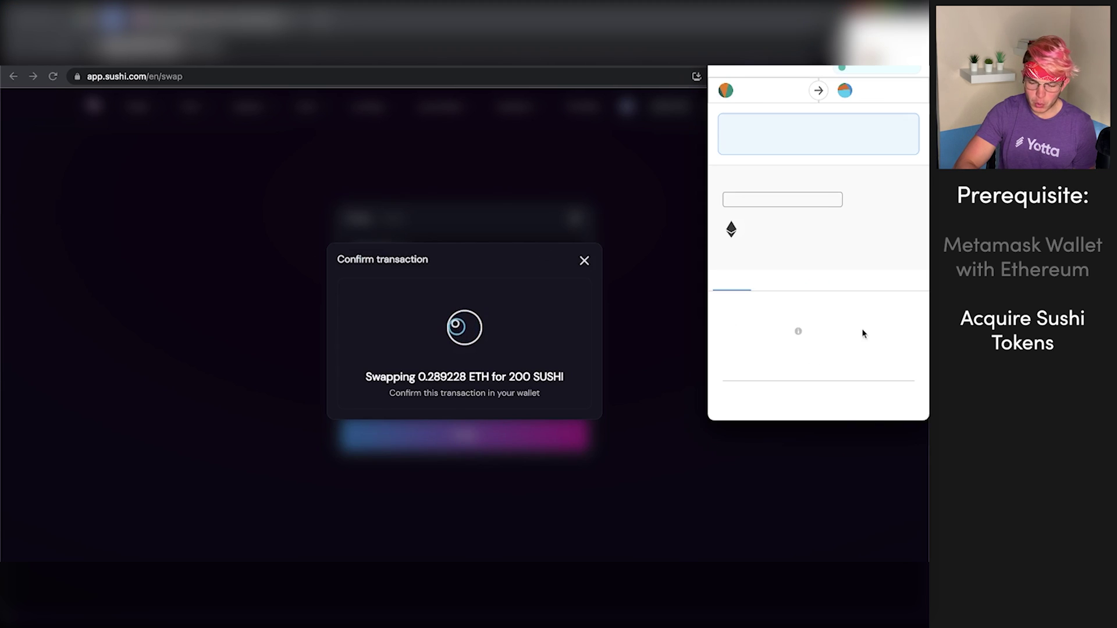
Step: Approve the swap transaction in the wallet with Medium gas priority
scroll(731, 274, "down", 3)
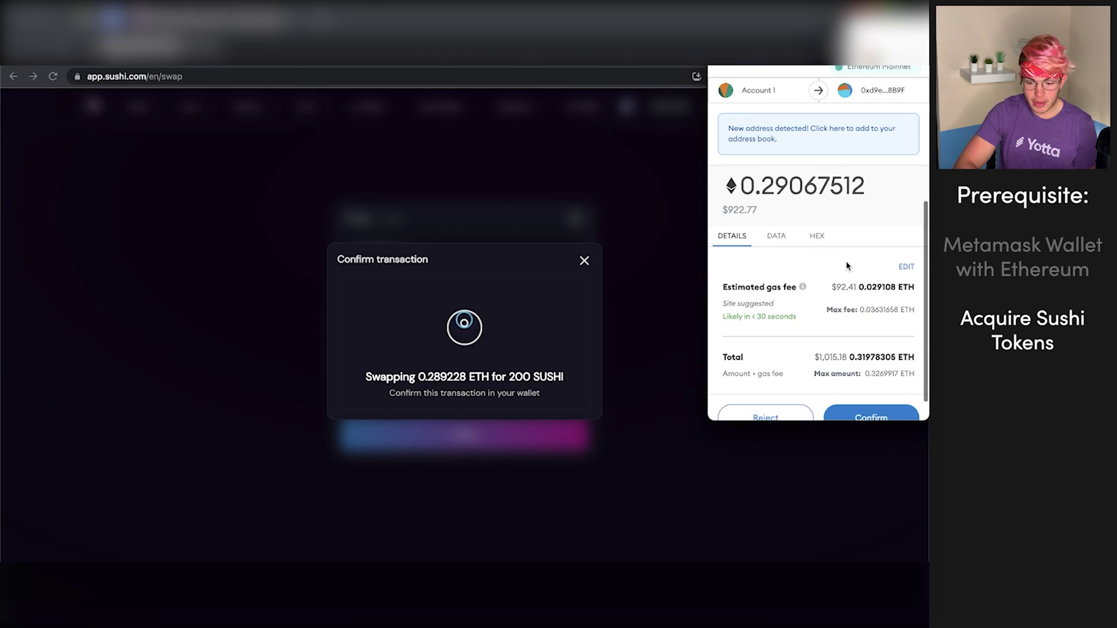
scroll(868, 273, "down", 1)
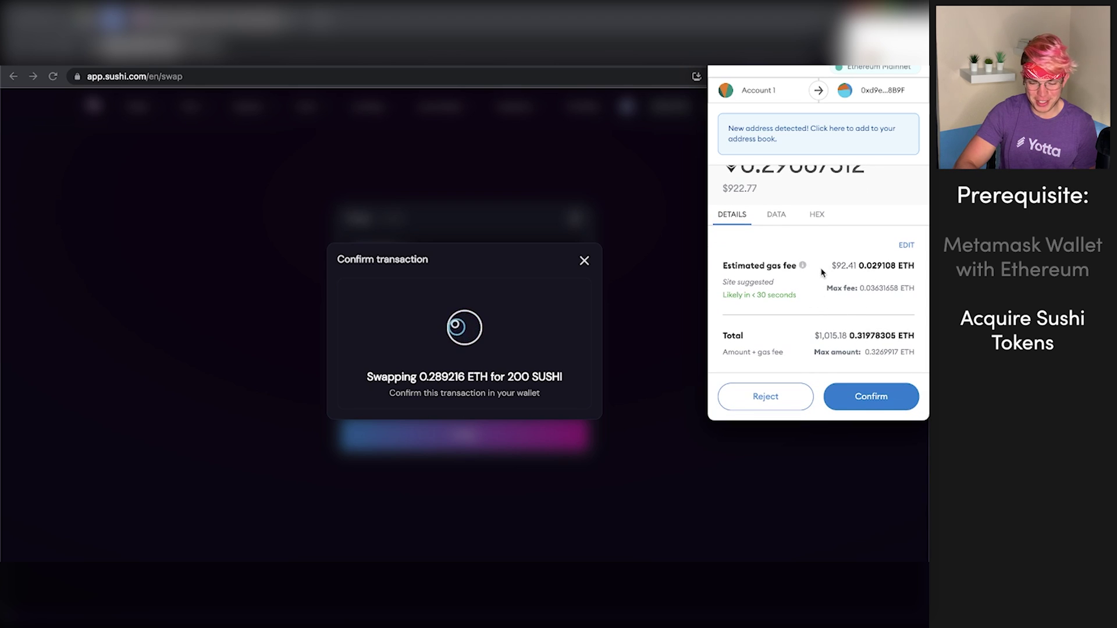
left_click(904, 247)
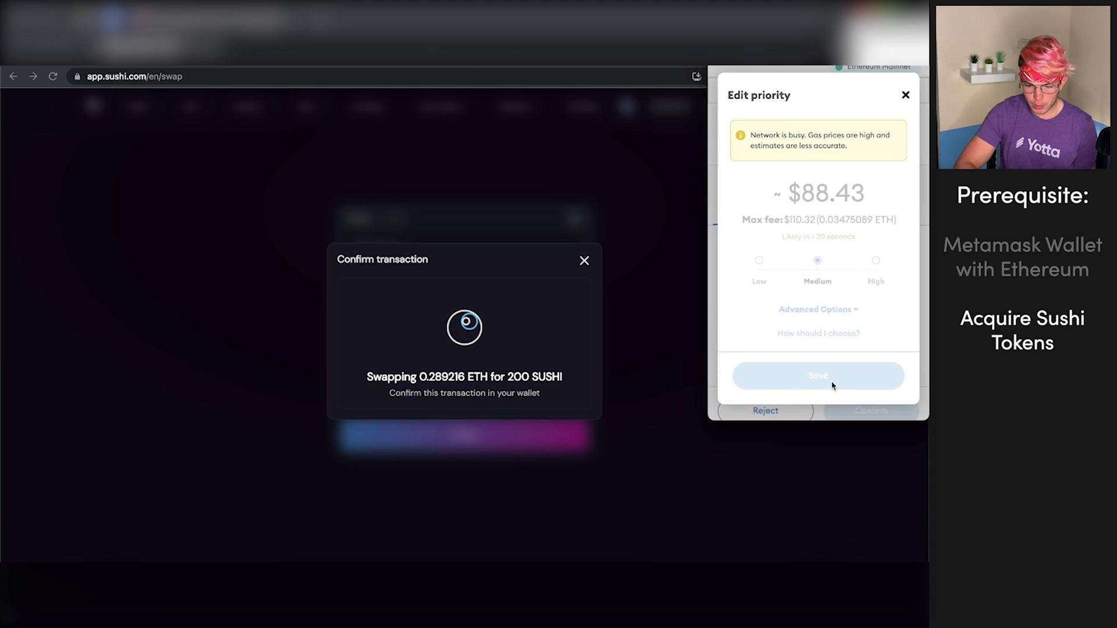
left_click(861, 377)
left_click(860, 394)
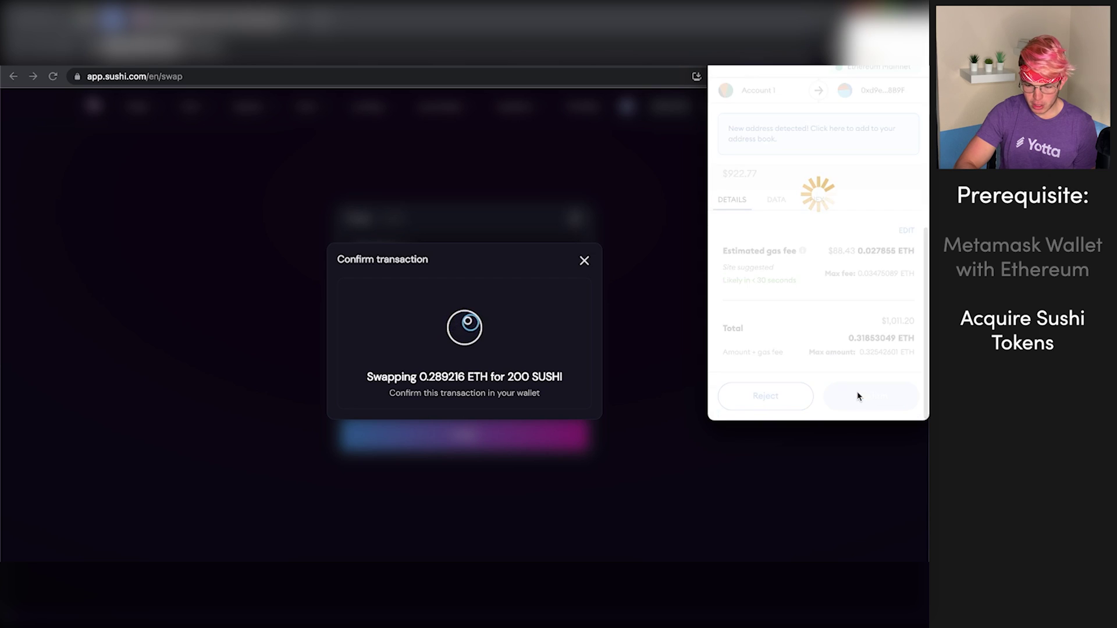
left_click(418, 415)
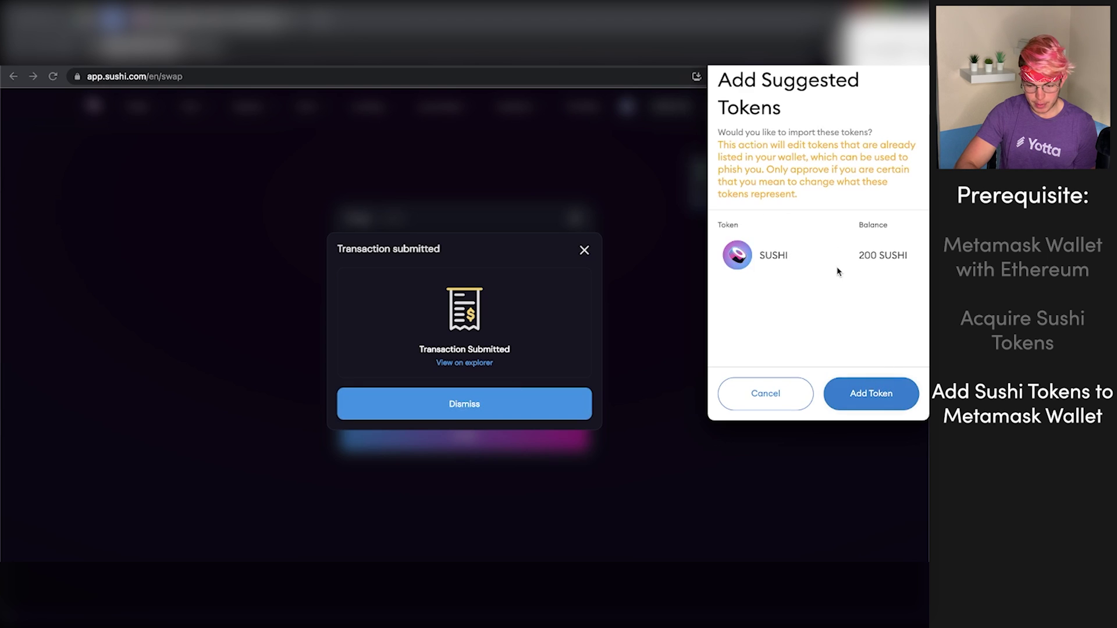
Step: Add SUSHI to the wallet's tokens and verify 200 SUSHI under Assets
left_click(890, 400)
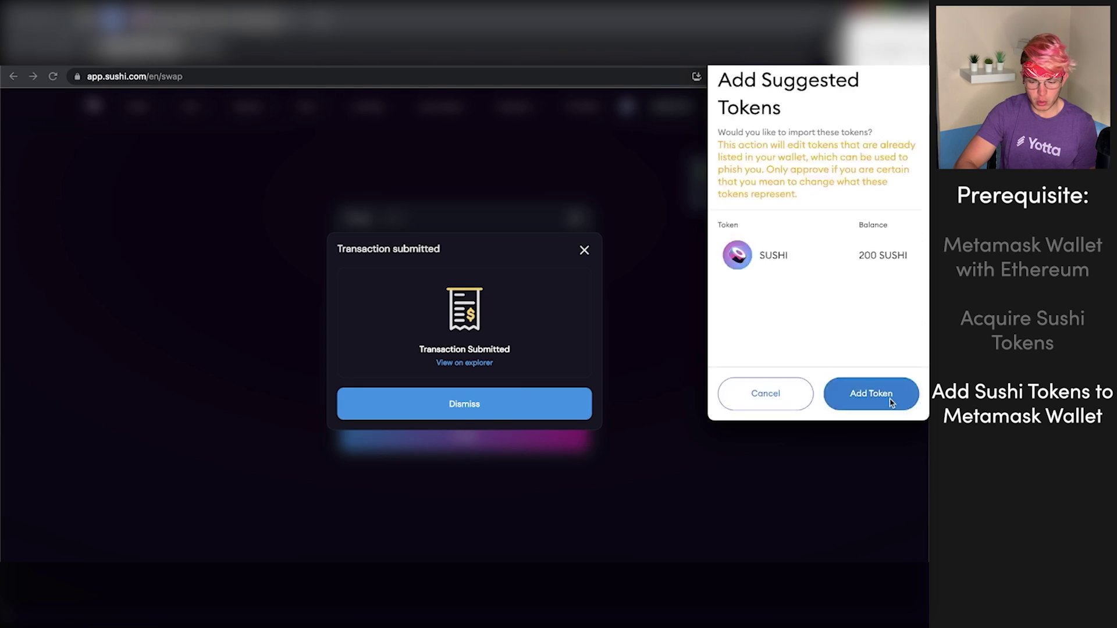
left_click(512, 406)
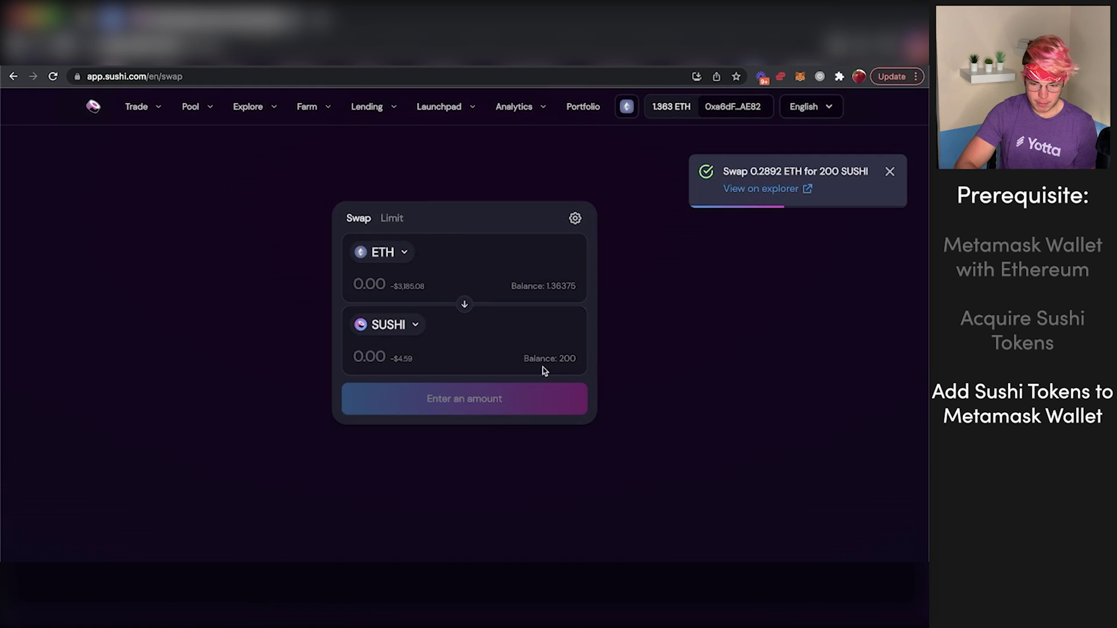
left_click(800, 78)
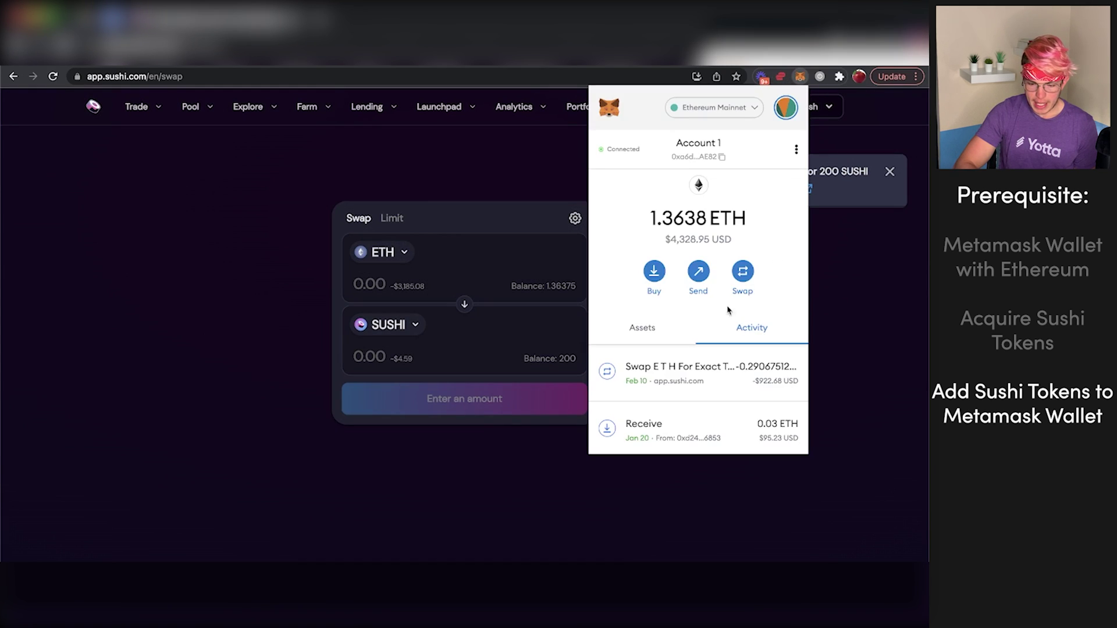
left_click(642, 328)
scroll(643, 343, "down", 3)
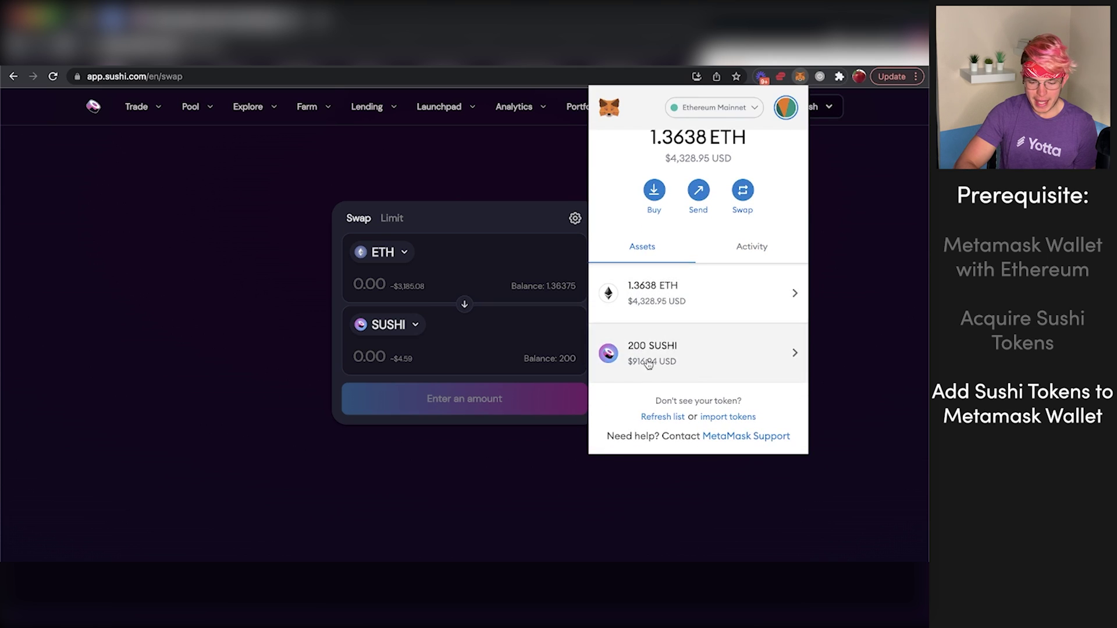
left_click(173, 289)
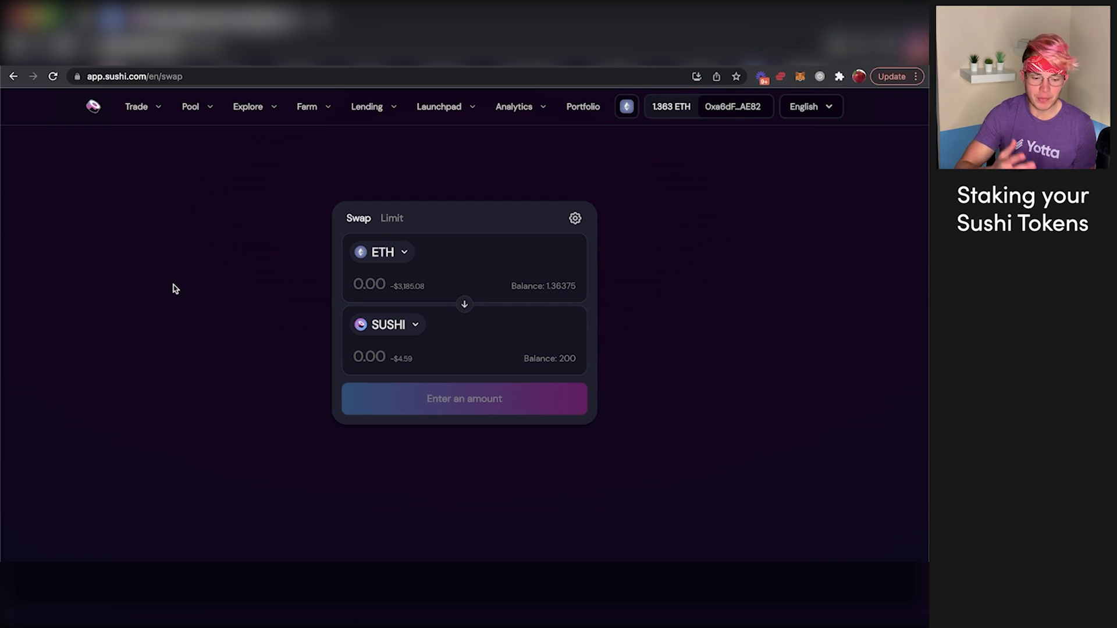
mouse_move(249, 107)
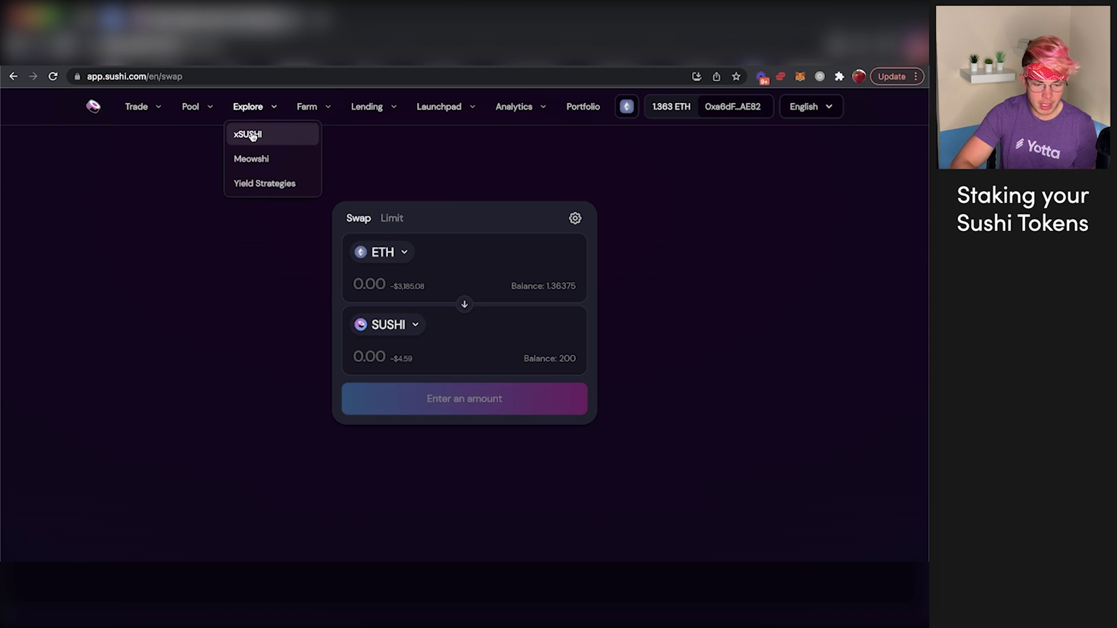
left_click(250, 133)
scroll(434, 410, "down", 1)
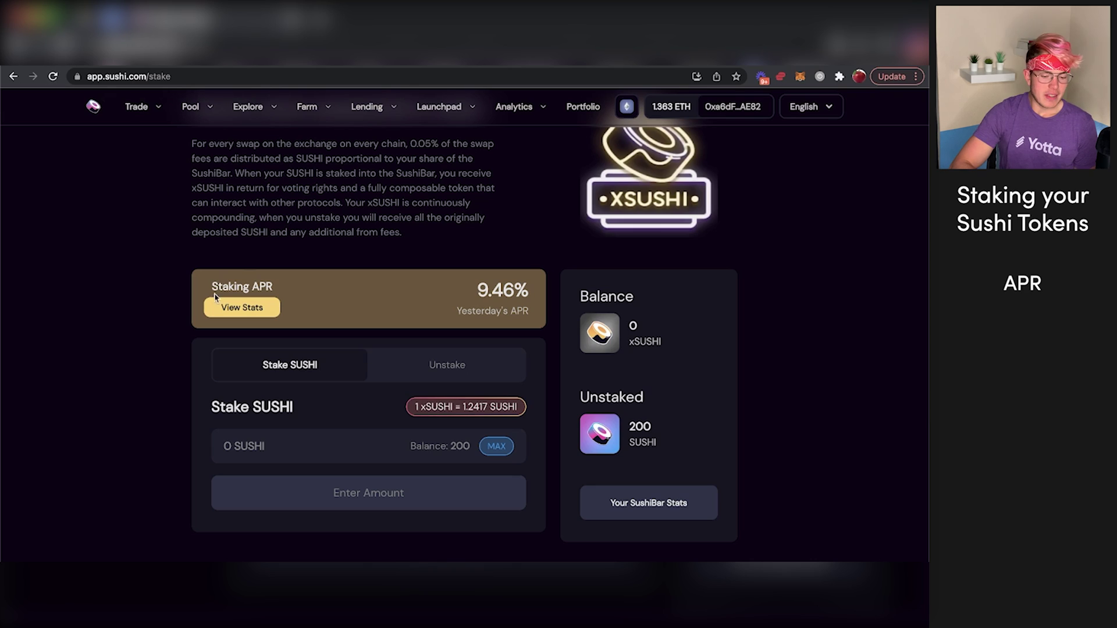
left_click_drag(208, 287, 333, 294)
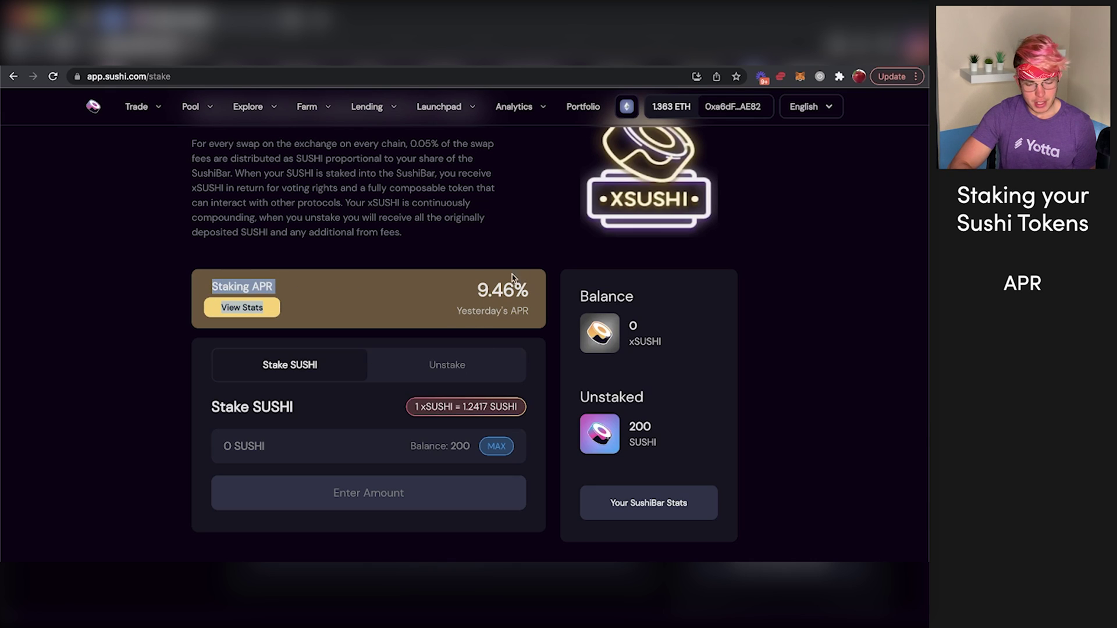
left_click(473, 289)
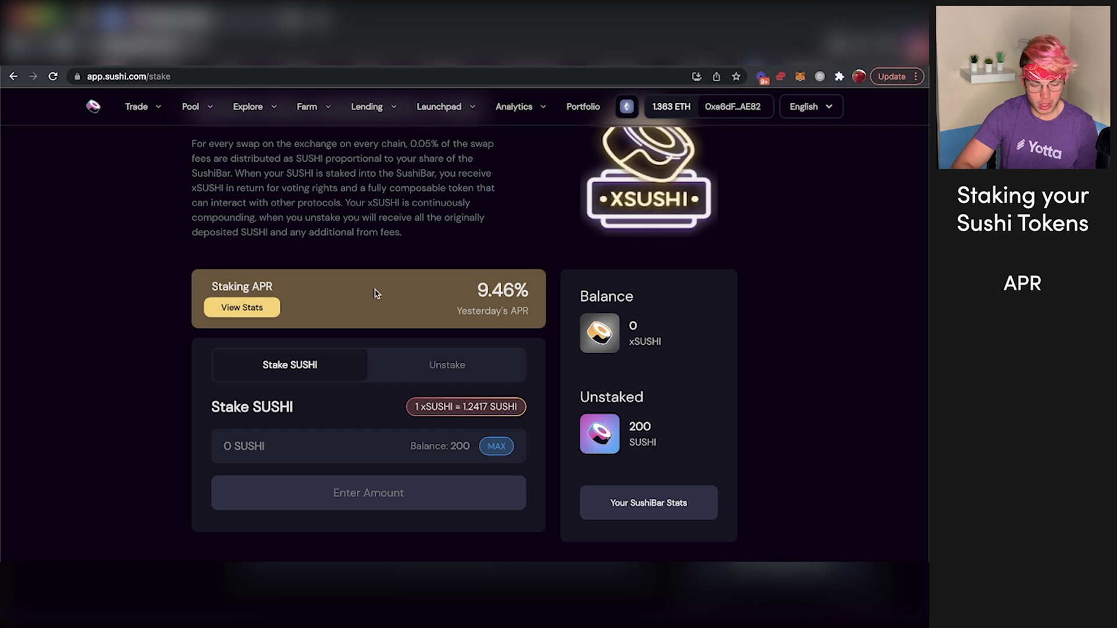
scroll(374, 293, "down", 1)
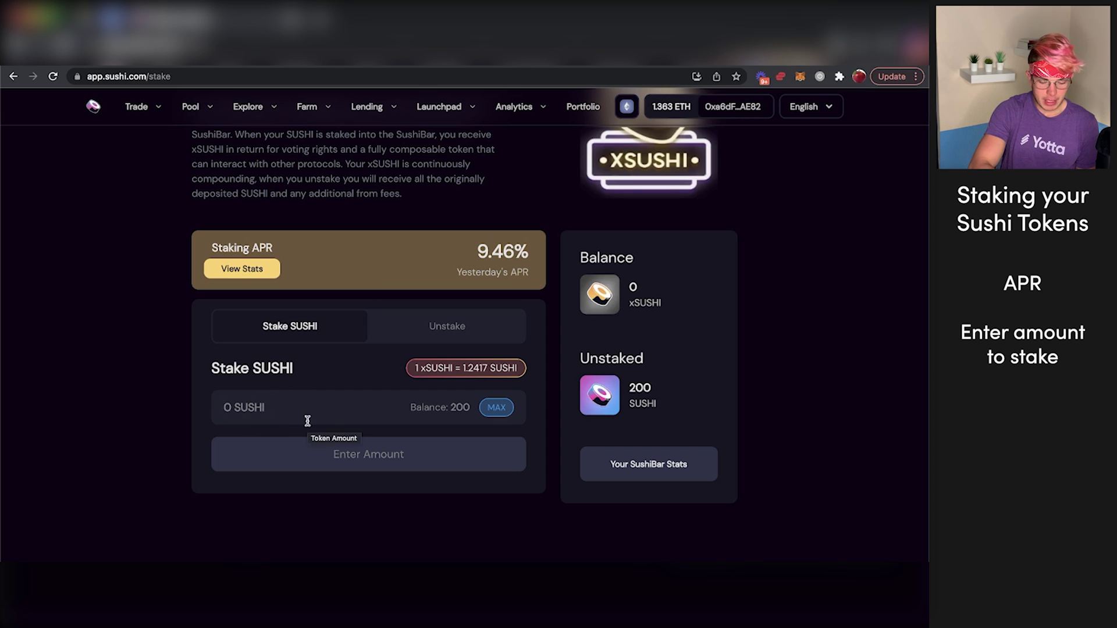
Step: Enter 20 SUSHI to stake and approve the contract's SUSHI spending in the wallet
type("20 SUSHI")
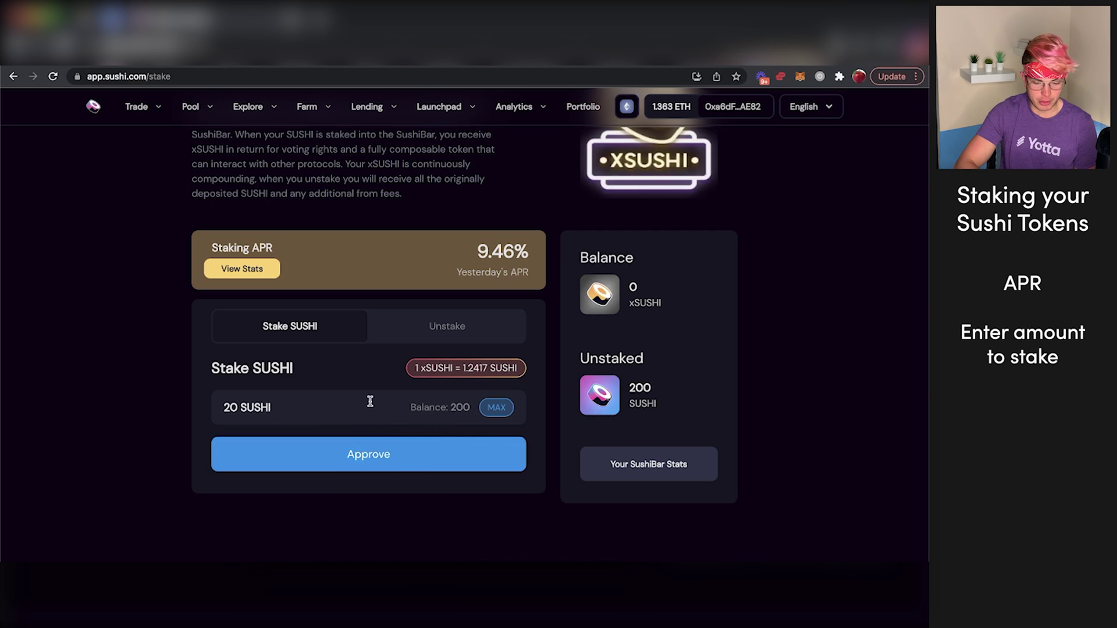
scroll(370, 401, "up", 1)
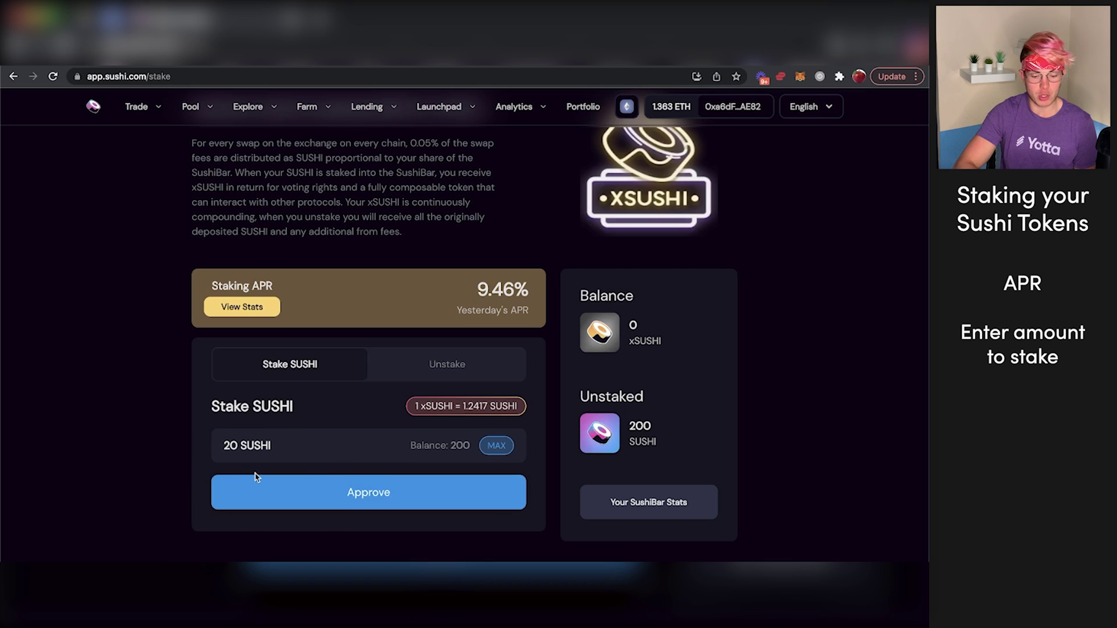
left_click(312, 490)
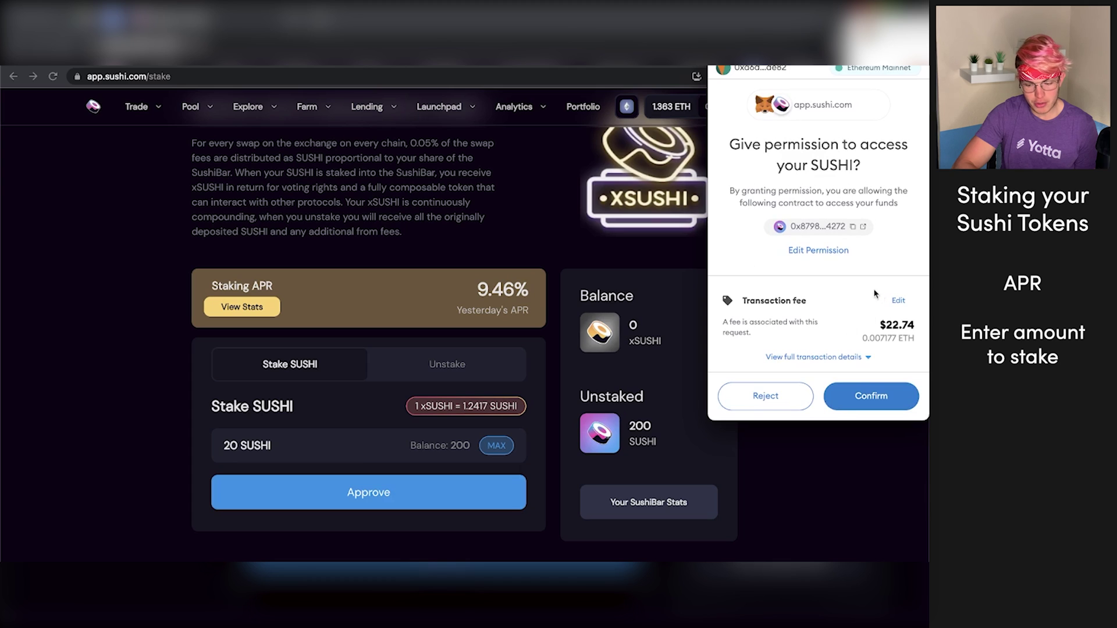
left_click(866, 396)
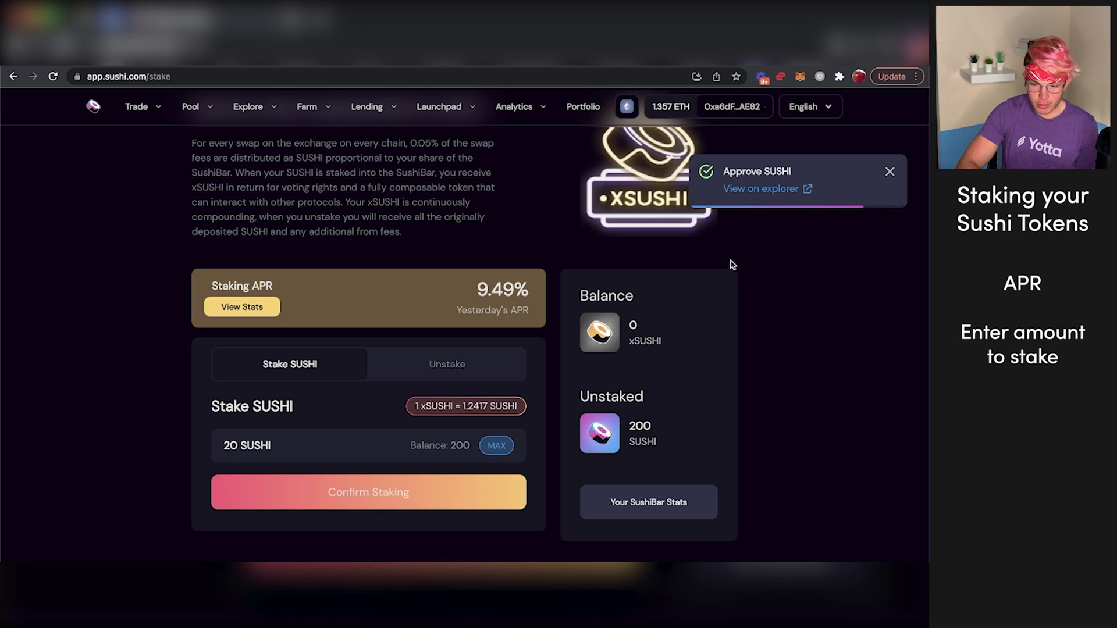
Step: Confirm staking the 20 SUSHI in the wallet, yielding 16.1 xSUSHI
left_click(371, 499)
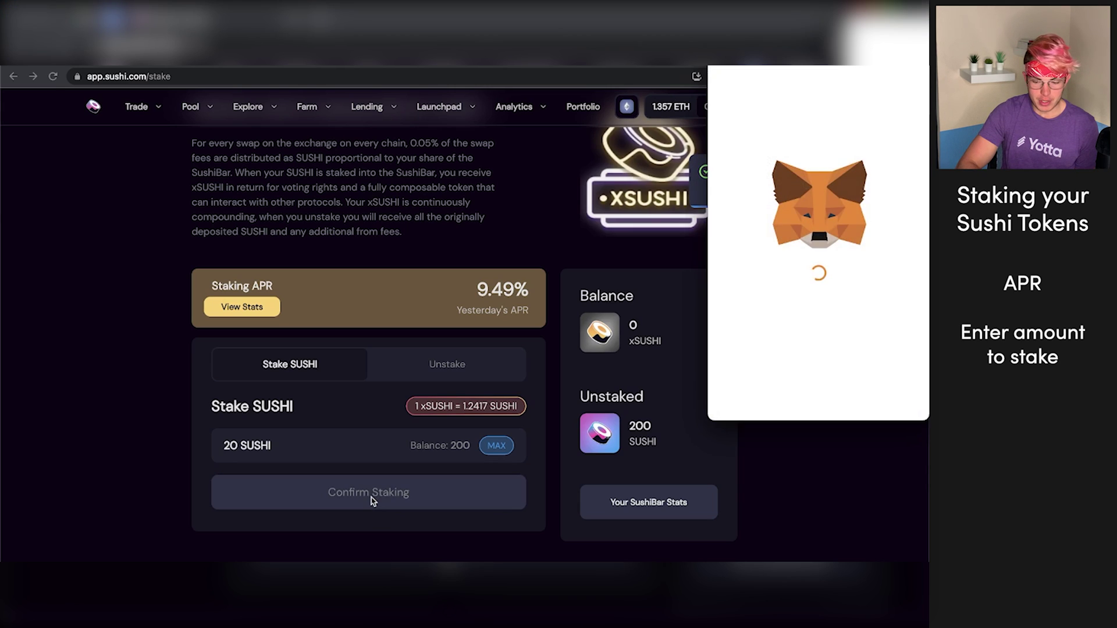
scroll(821, 302, "down", 1)
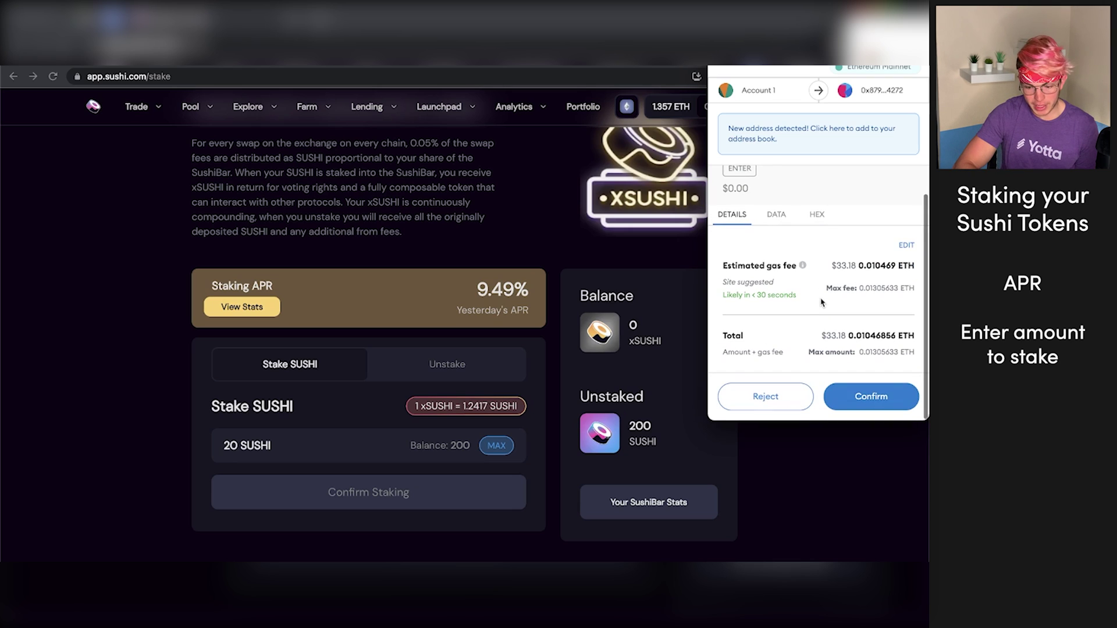
left_click(863, 397)
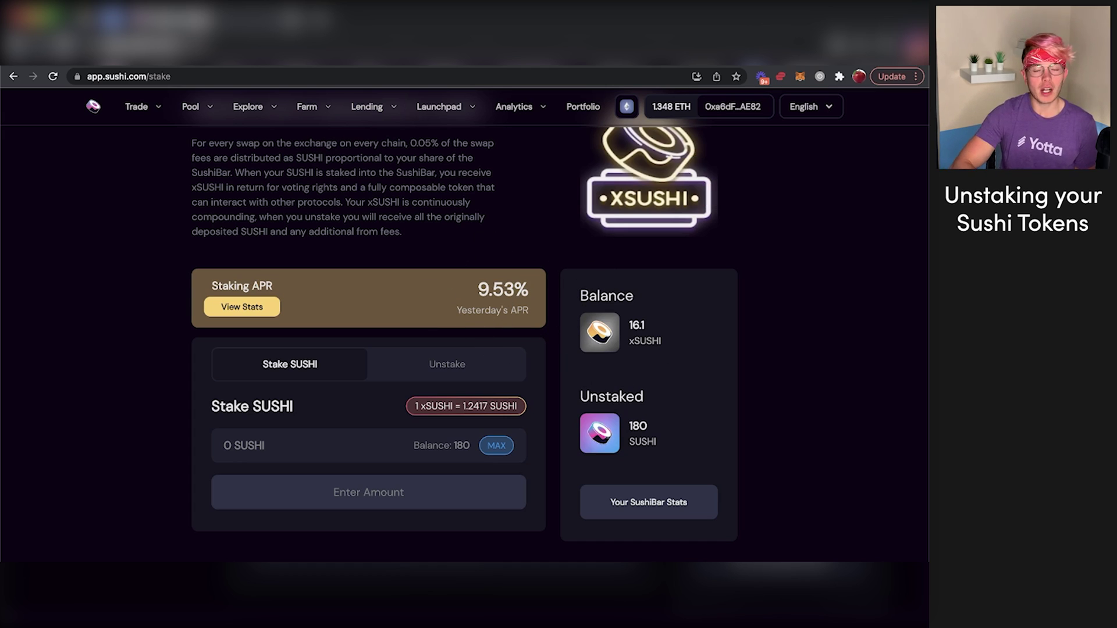
Step: On the Unstake tab, fill the maximum 16.106974386333376 xSUSHI into the amount field
left_click(405, 374)
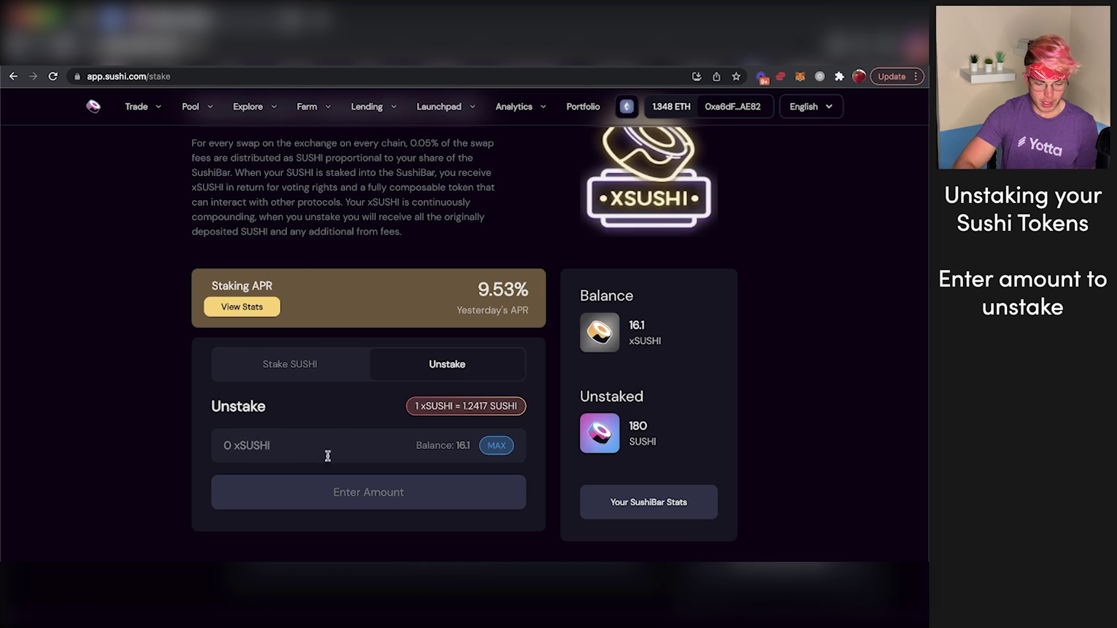
left_click(496, 446)
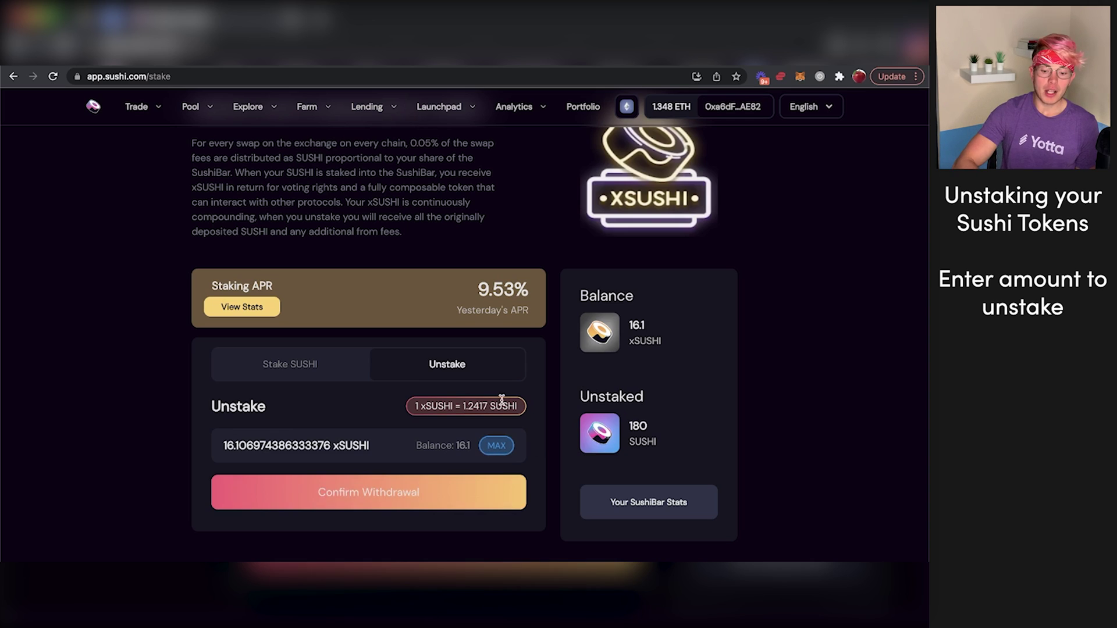
left_click_drag(626, 347, 666, 360)
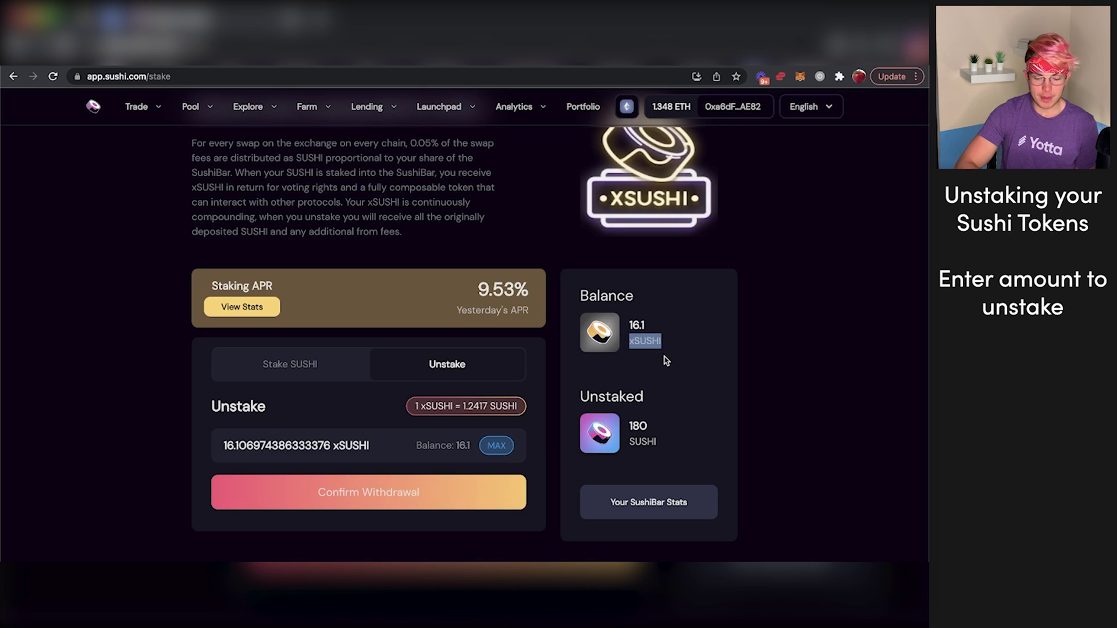
double_click(637, 443)
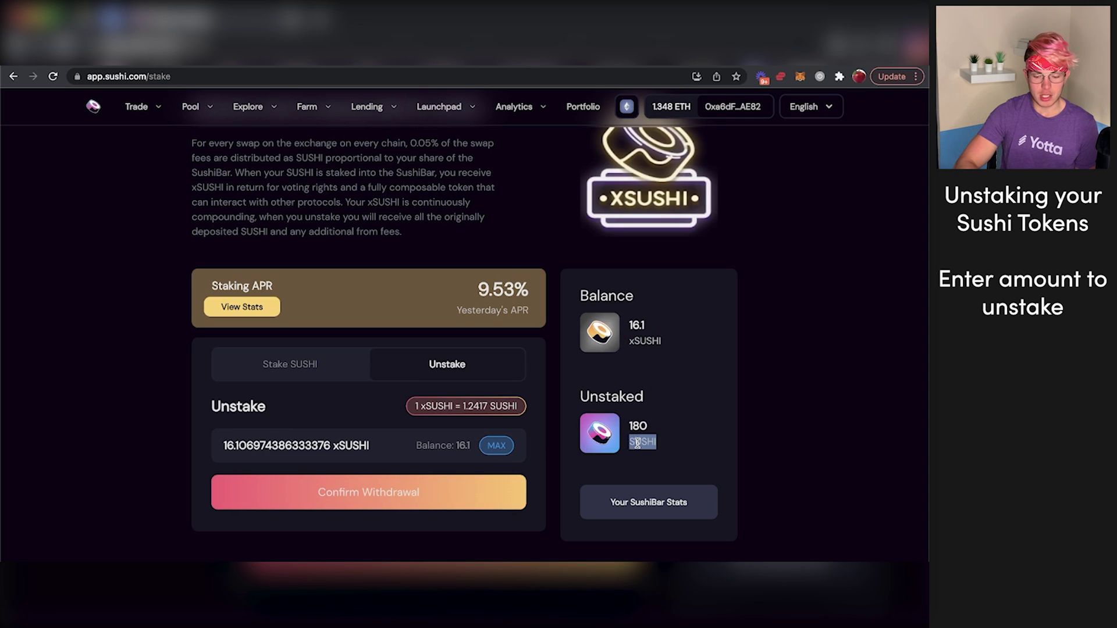
double_click(643, 343)
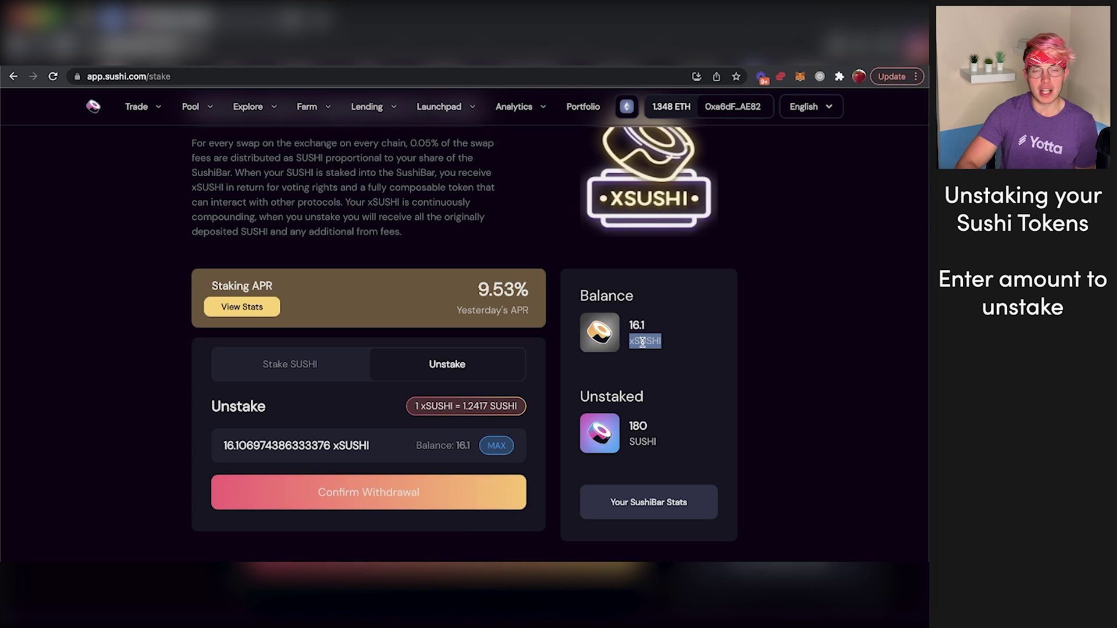